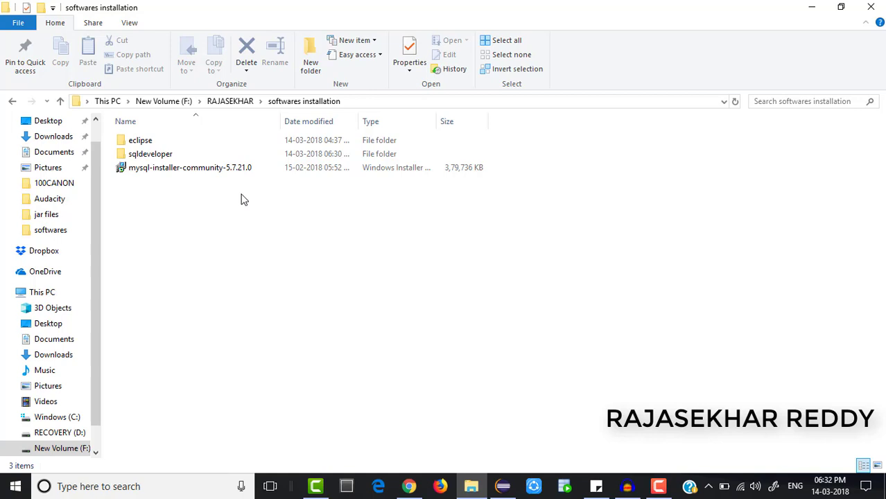
# Launch the install of mysql-installer-community-5.7.21.0 from the softwares installation folder.
pyautogui.rightClick(276, 179)
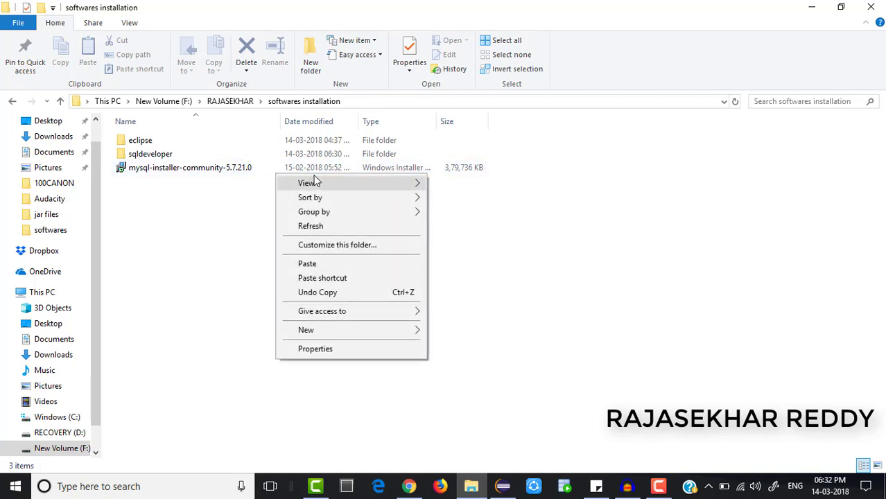
pyautogui.click(197, 173)
pyautogui.rightClick(197, 174)
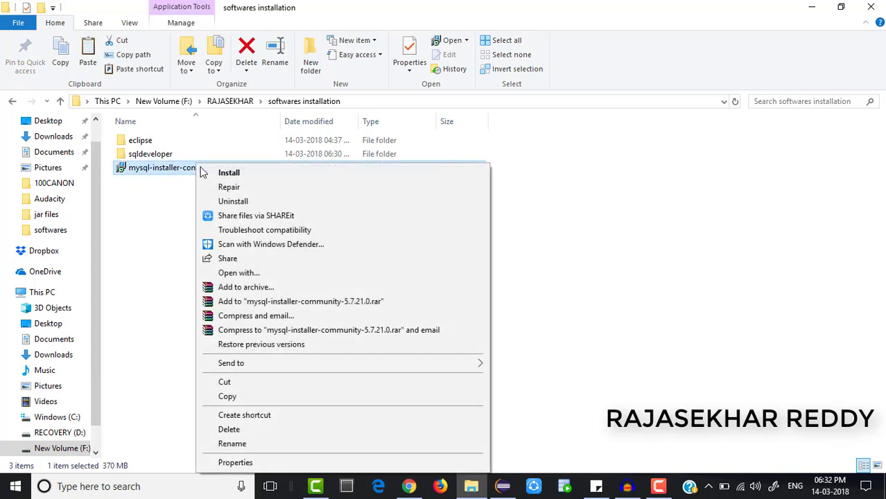
pyautogui.click(229, 173)
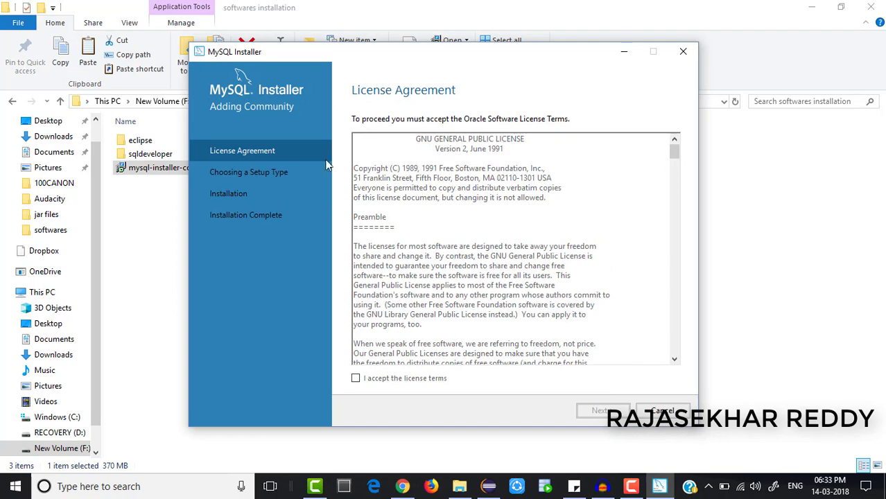
# Accept the license, keep Developer Default, and skip unmet requirements so 13 products are Ready to Install.
pyautogui.click(358, 379)
pyautogui.click(602, 411)
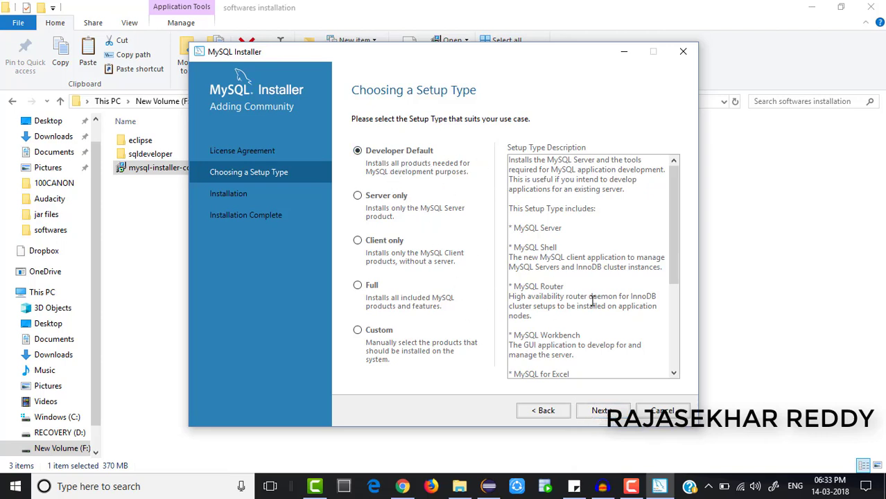
pyautogui.click(613, 419)
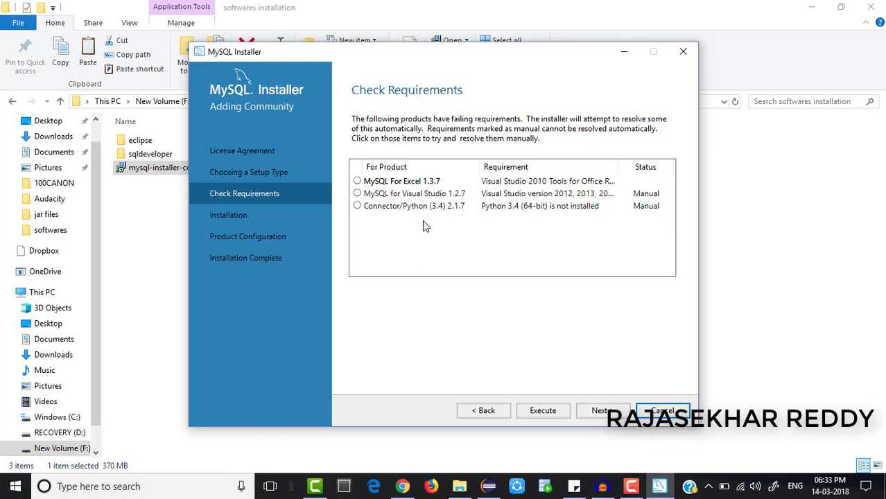
pyautogui.click(595, 417)
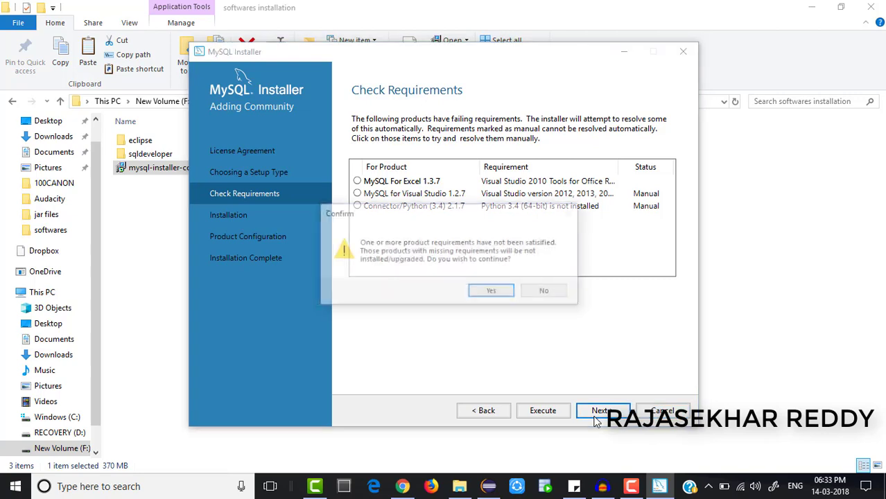
pyautogui.click(492, 292)
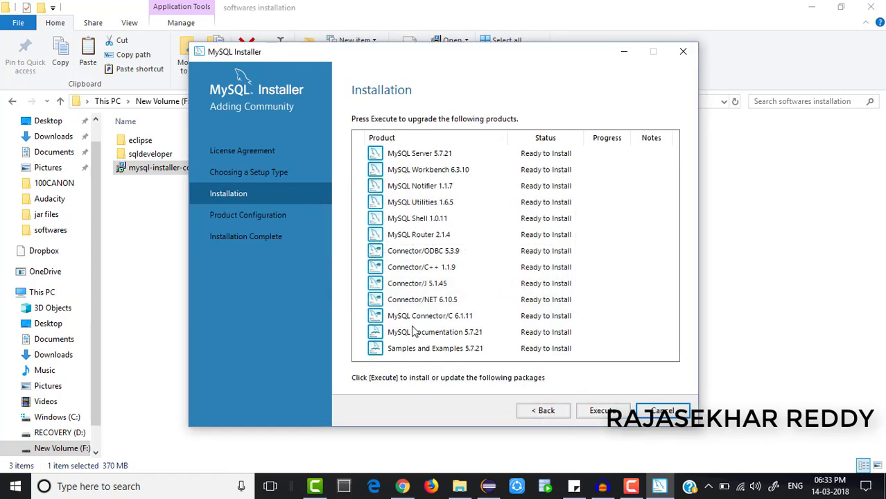
# Execute the installation of all 13 products until each status reads Complete.
pyautogui.click(619, 416)
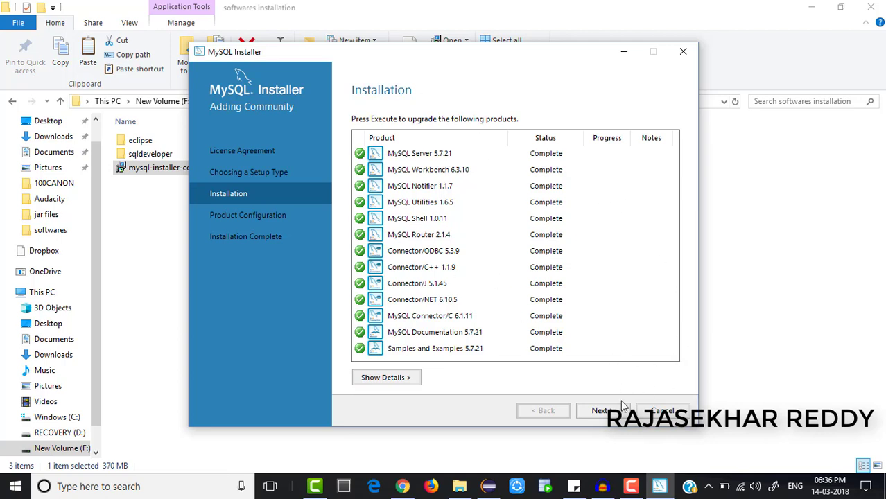
# Advance to the MySQL Server 5.7.21 Type and Networking page.
pyautogui.click(600, 411)
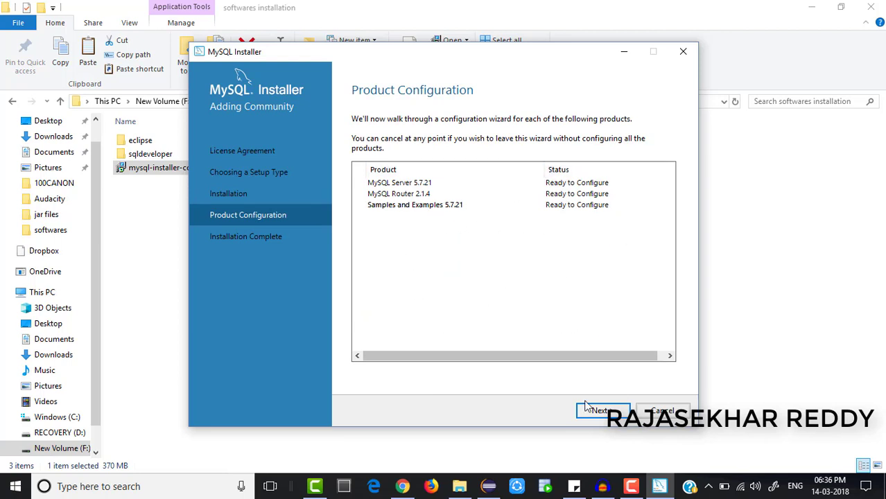
pyautogui.click(613, 421)
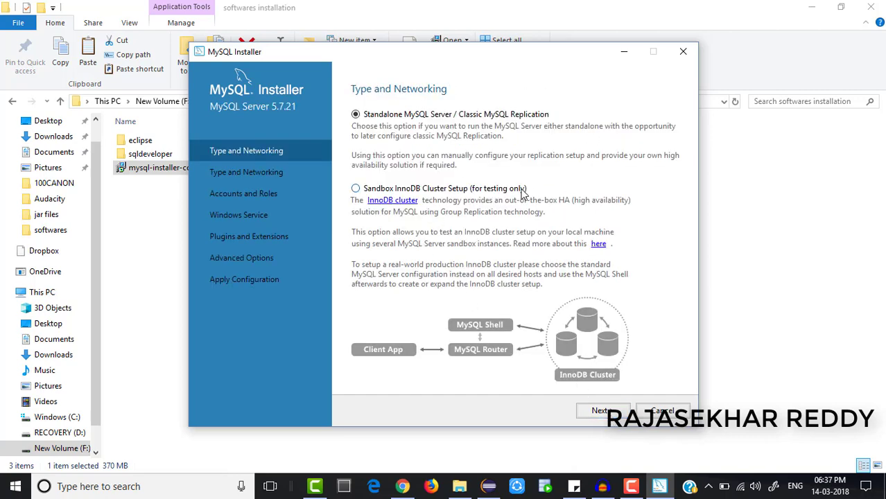
# Keep Standalone MySQL Server, Development Machine and TCP/IP port 3306, reaching Accounts and Roles.
pyautogui.click(600, 411)
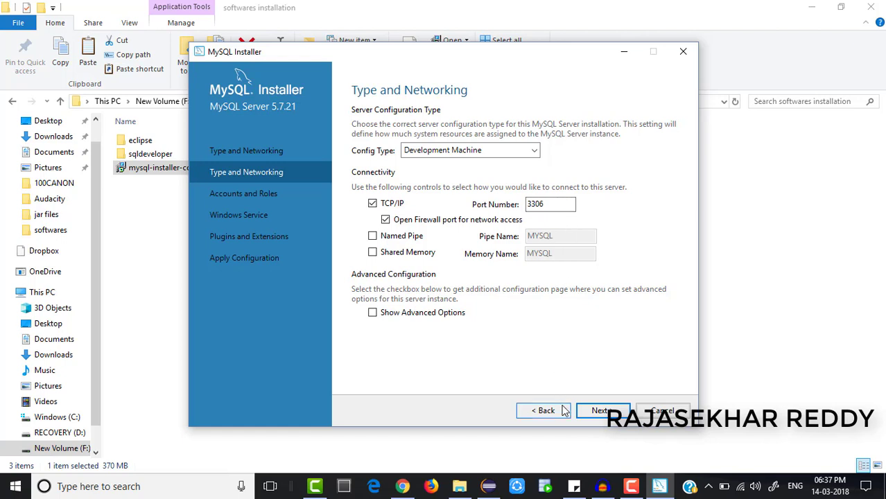
pyautogui.click(598, 411)
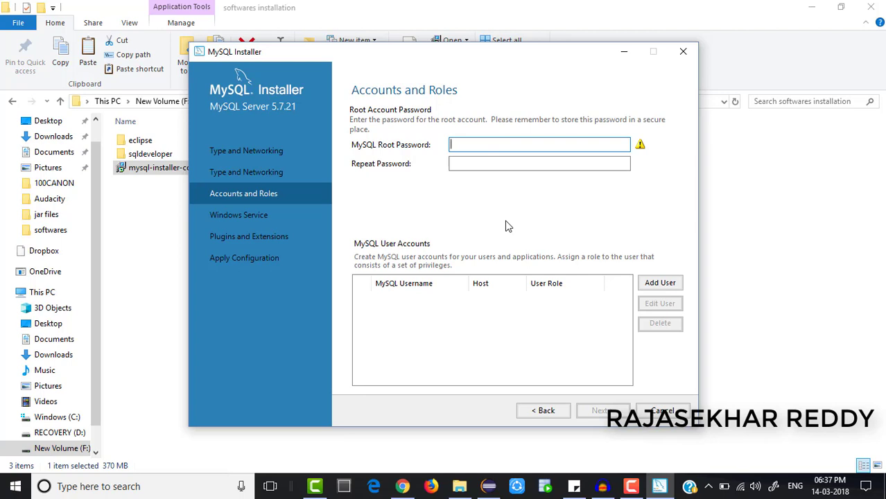
# Enter and confirm the root password, replacing the short initial entry in both fields.
pyautogui.write('roo')
pyautogui.click(533, 168)
pyautogui.write('roo')
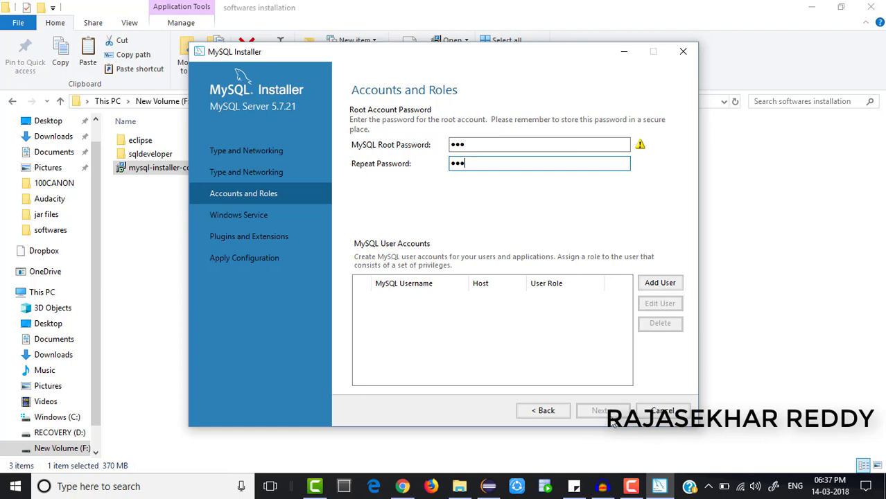
pyautogui.doubleClick(481, 142)
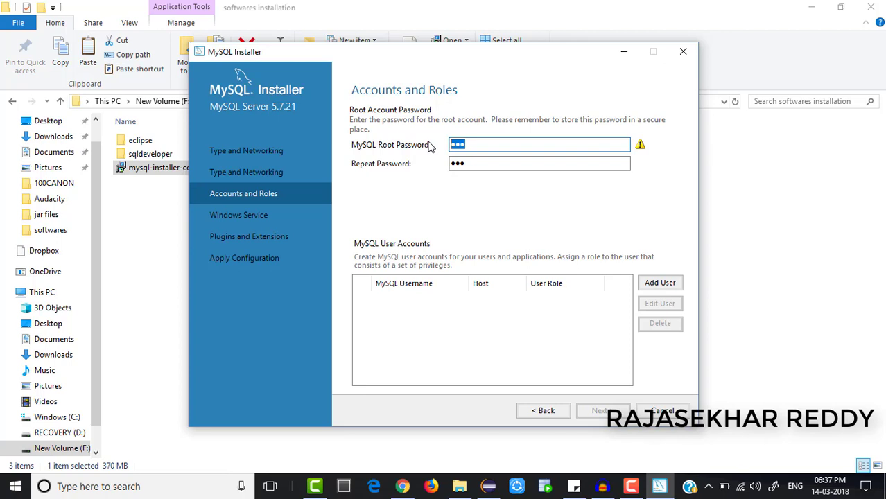
pyautogui.write('••••••••')
pyautogui.click(450, 163)
pyautogui.moveTo(448, 163); pyautogui.dragTo(386, 155)
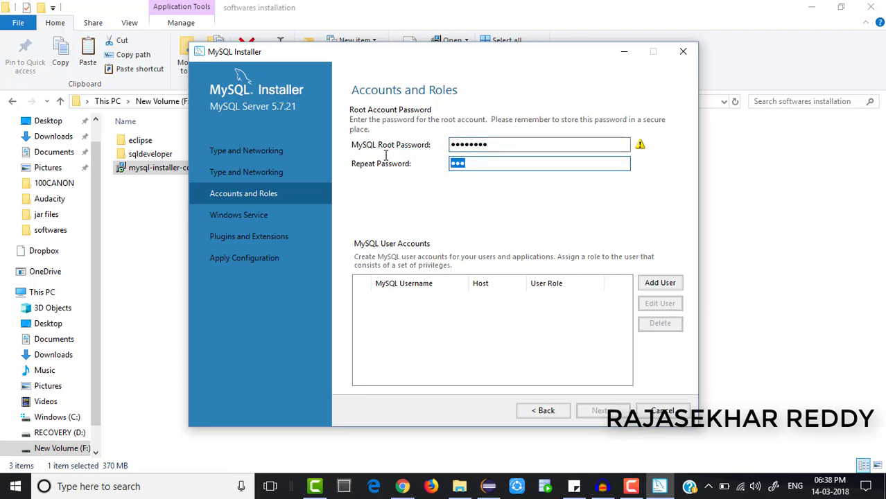
pyautogui.write('••••••••')
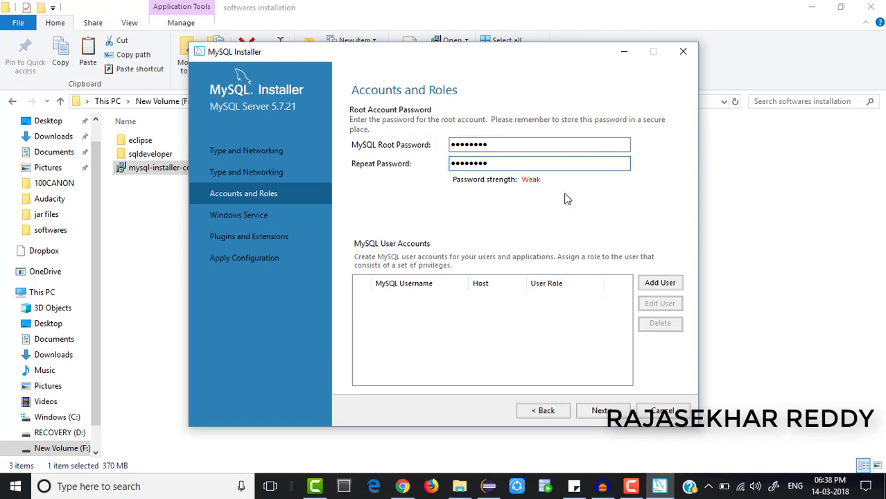
pyautogui.click(600, 412)
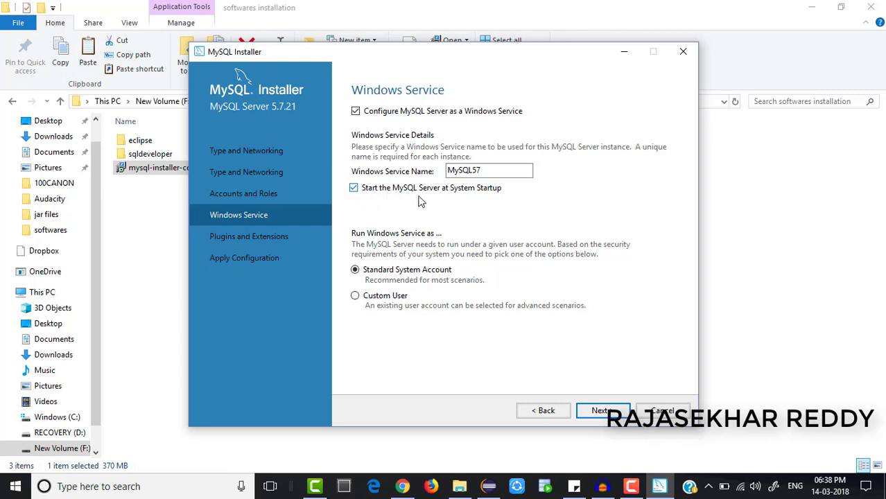
# Disable starting MySQL57 at system startup and leave X Protocol turned off.
pyautogui.click(354, 189)
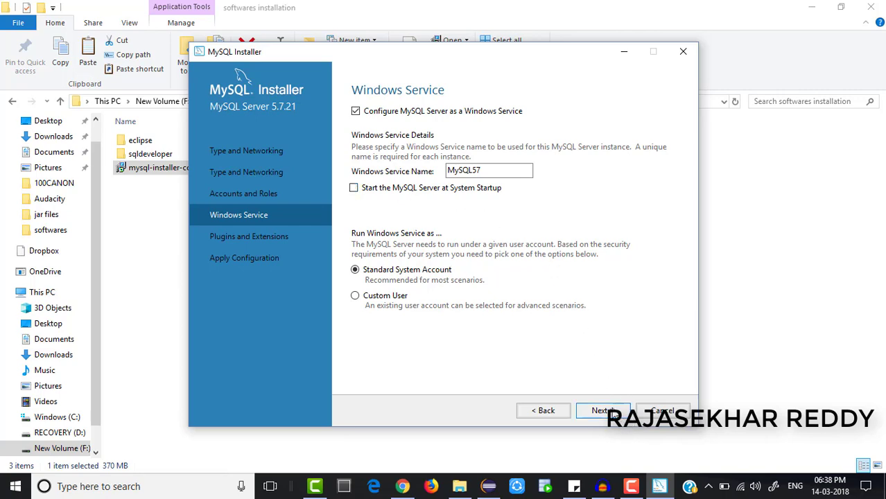
pyautogui.click(602, 411)
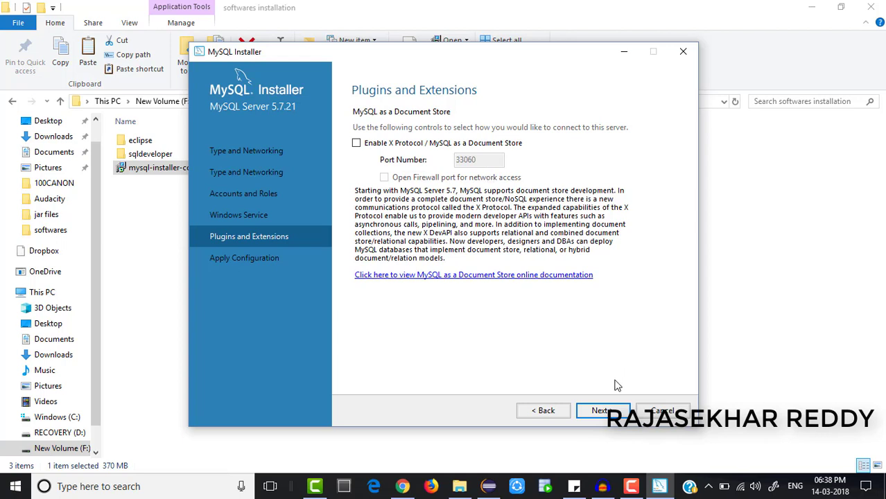
pyautogui.click(602, 410)
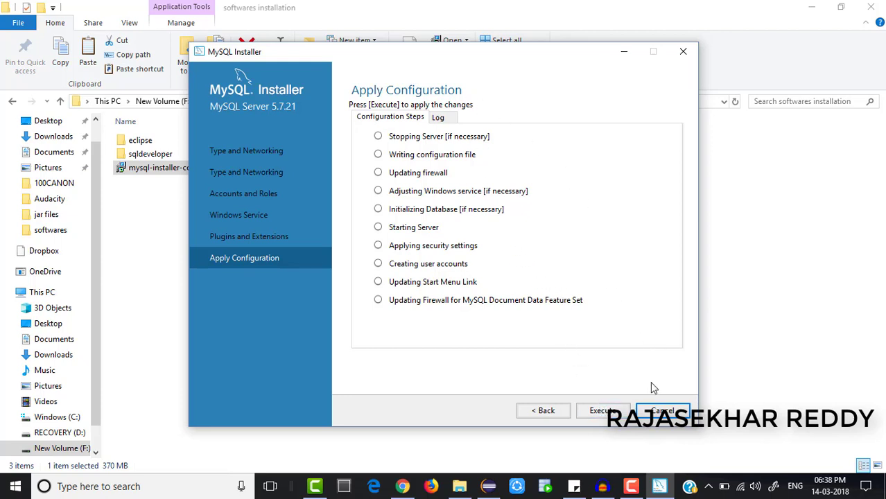
# Execute all ten server configuration steps until each shows a green checkmark.
pyautogui.click(601, 411)
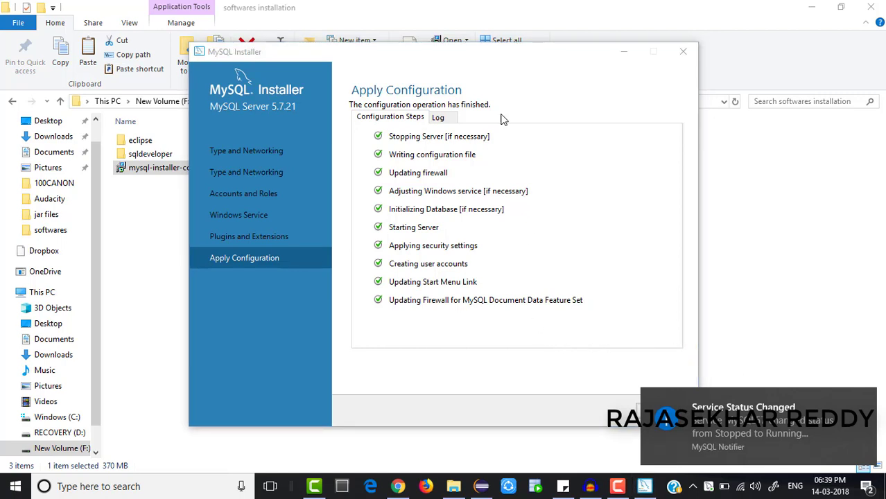
# Finish the server configuration, leaving MySQL Server 5.7.21 marked Configuration Complete.
pyautogui.moveTo(488, 60); pyautogui.dragTo(400, 47)
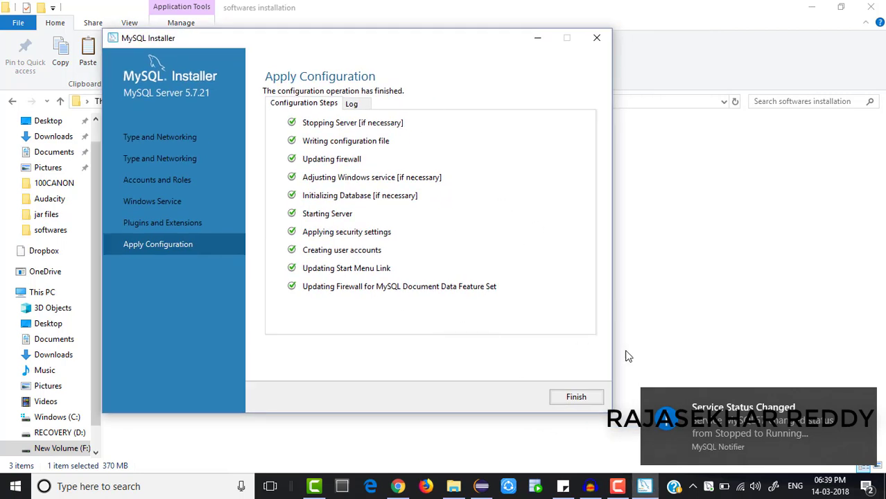
pyautogui.click(577, 398)
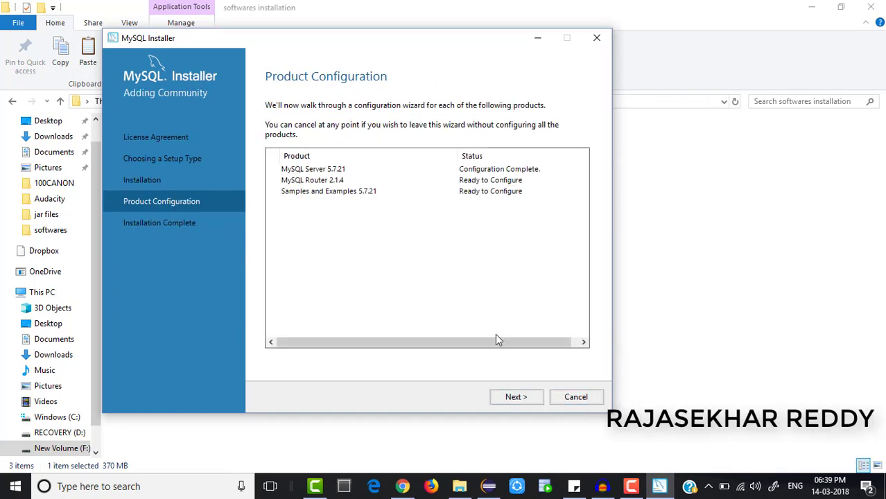
pyautogui.click(526, 401)
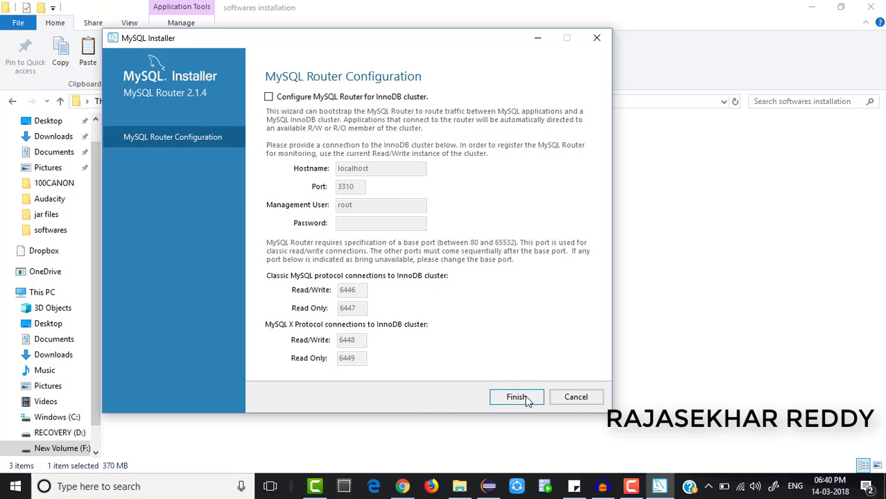
# Finish Router setup and verify the samples' root connection to MySQL Server 5.7.21.
pyautogui.click(530, 402)
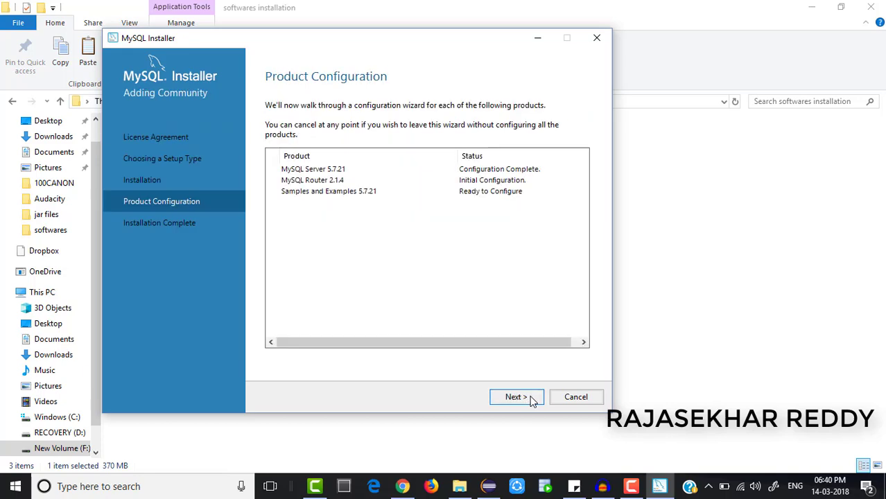
pyautogui.click(532, 401)
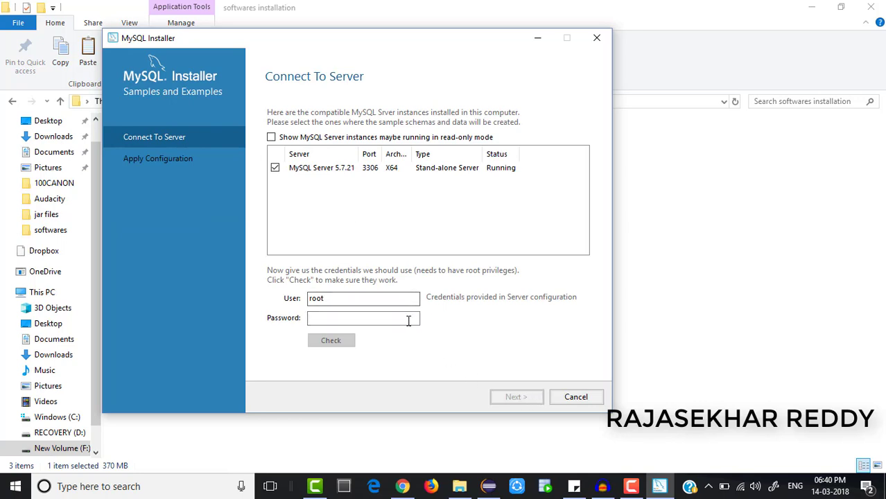
pyautogui.click(352, 317)
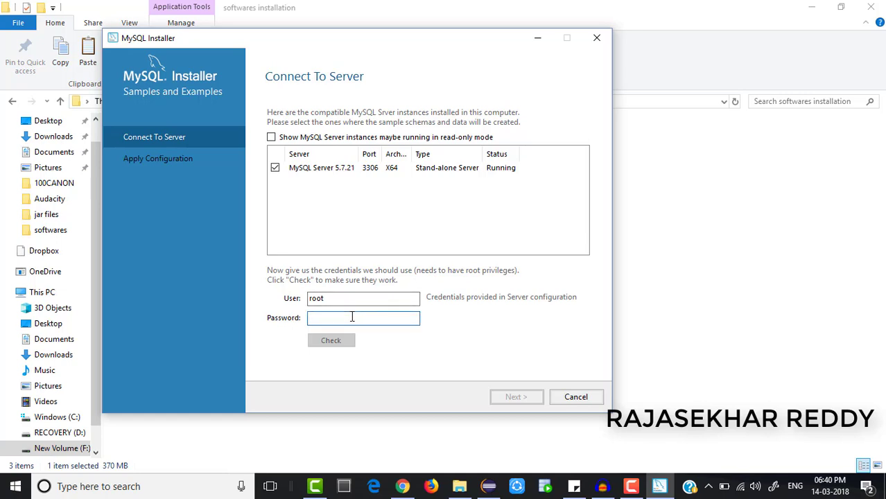
pyautogui.write('admin1234')
pyautogui.click(318, 345)
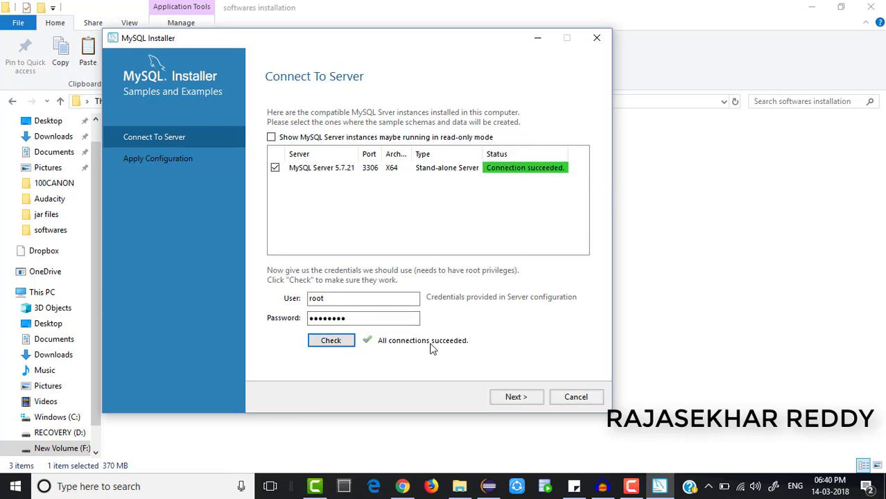
pyautogui.click(514, 397)
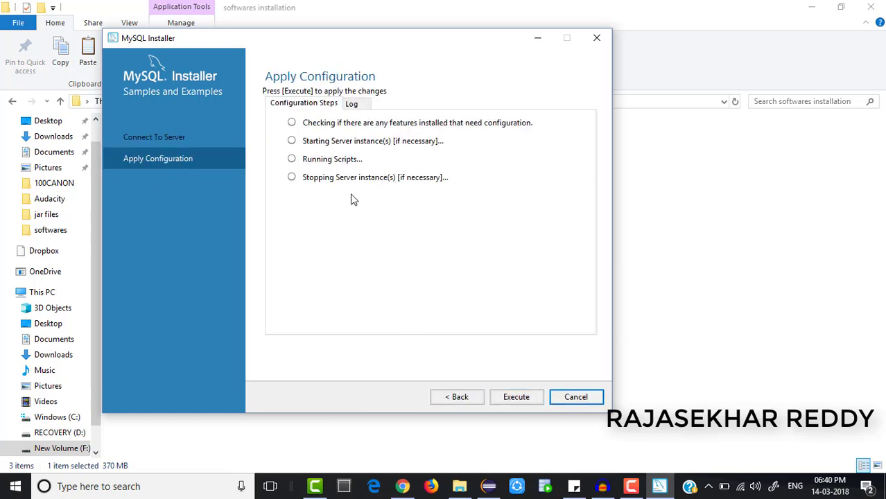
# Execute the Samples and Examples 5.7.21 configuration, keep waiting through the slow-step prompt, then finish.
pyautogui.click(516, 397)
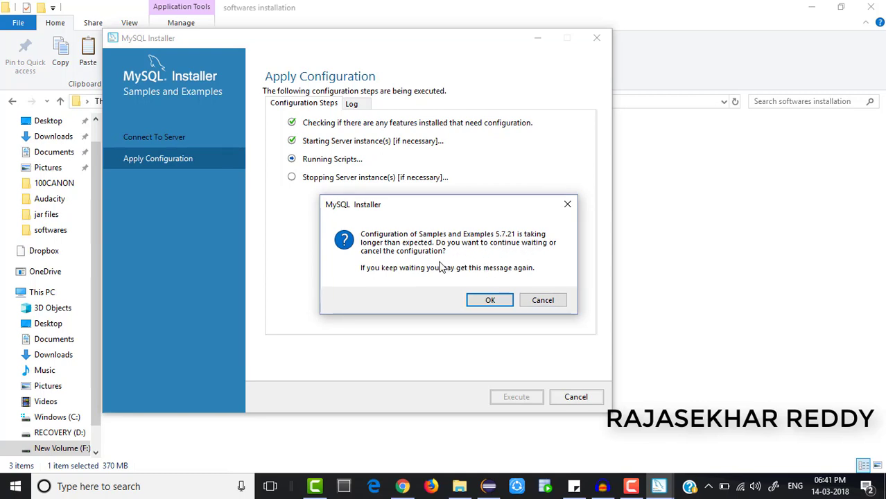
pyautogui.click(490, 302)
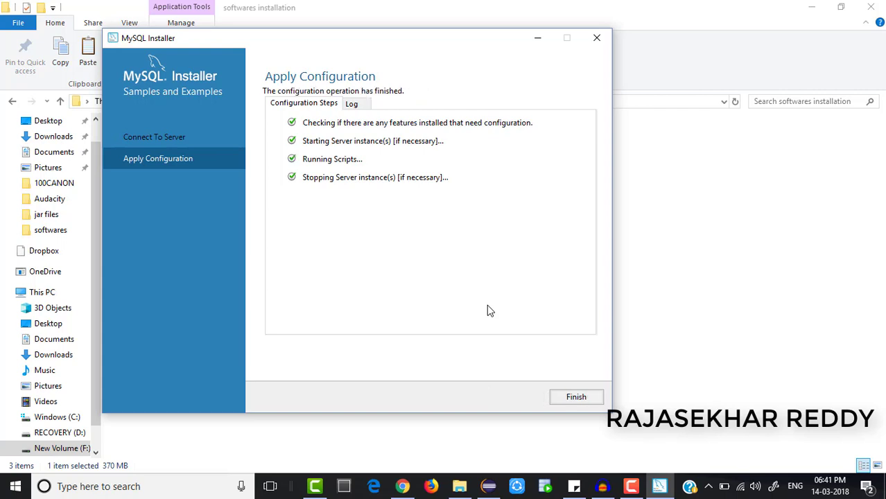
pyautogui.click(593, 401)
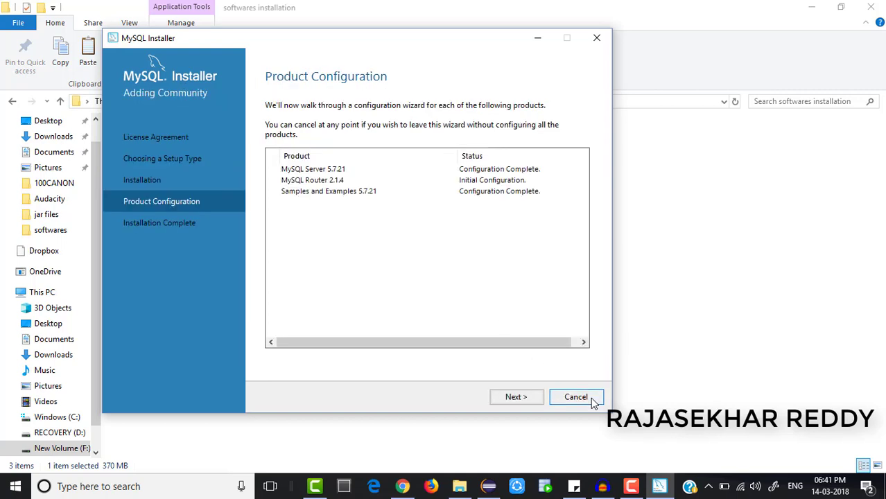
# Finish installation with 'Start MySQL Workbench after Setup' checked and 'Start MySQL Shell after Setup' unchecked.
pyautogui.click(516, 396)
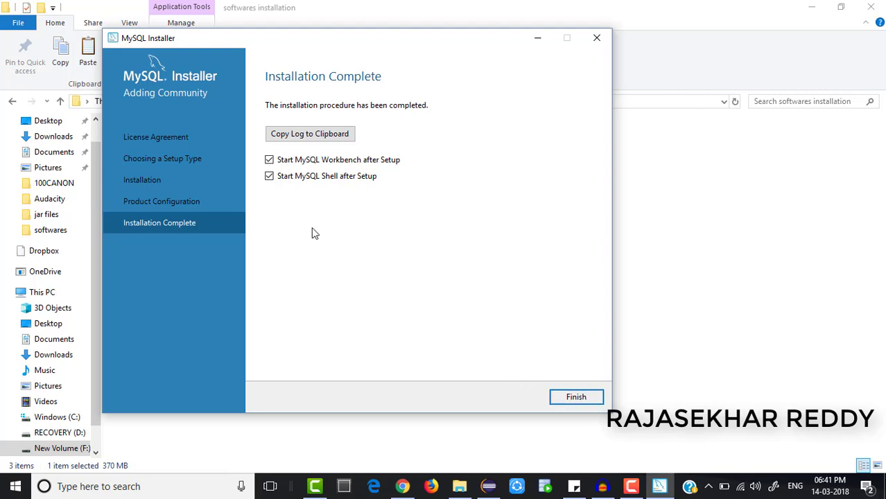
pyautogui.click(269, 160)
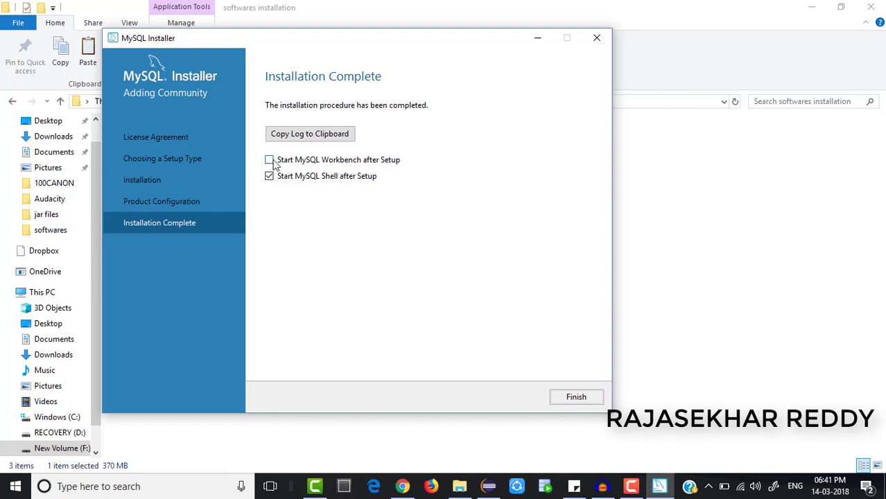
pyautogui.click(269, 161)
pyautogui.click(269, 177)
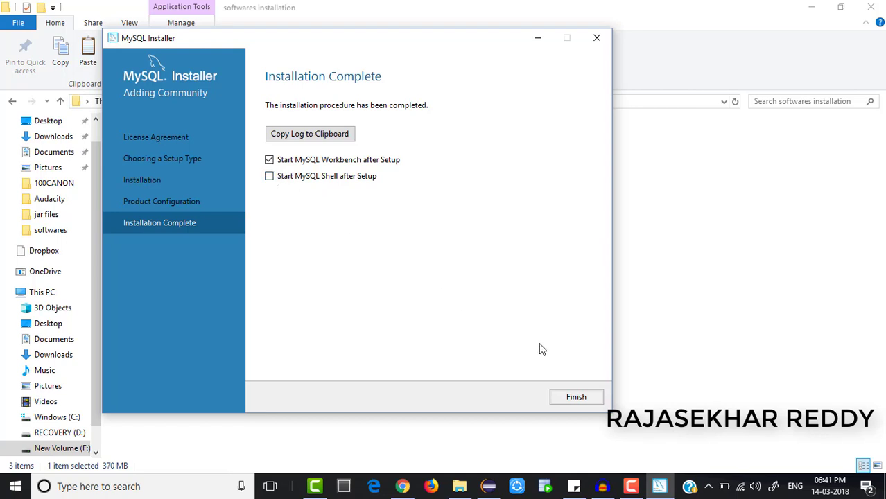
pyautogui.click(576, 397)
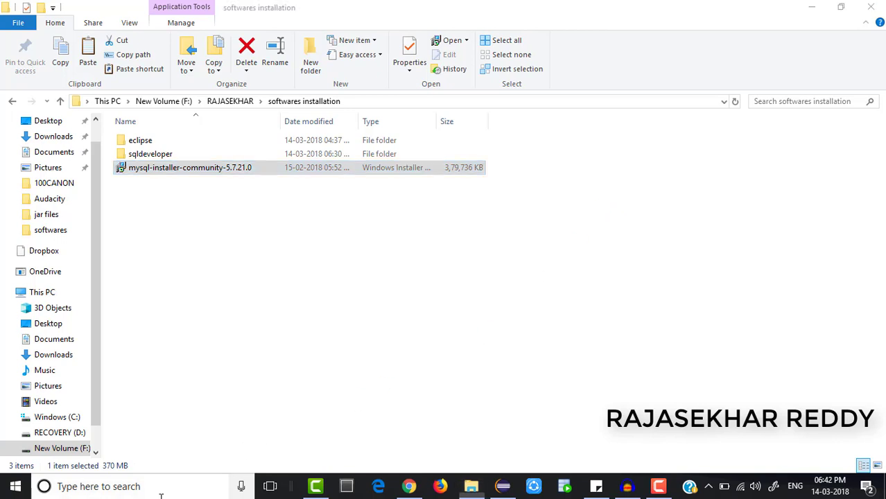
pyautogui.click(161, 495)
pyautogui.write('my')
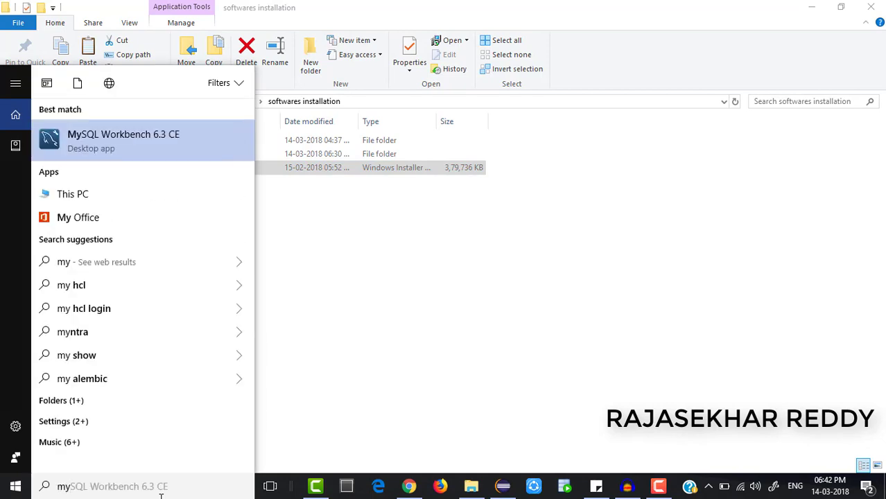
pyautogui.write('s')
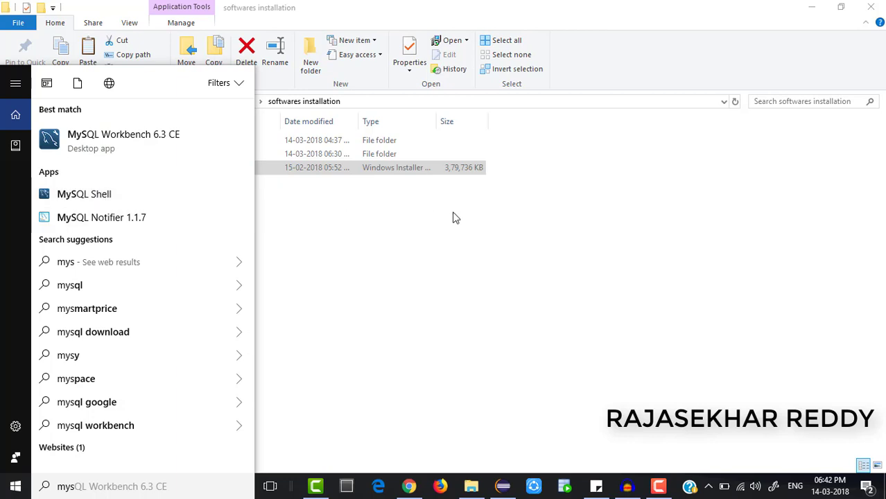
pyautogui.click(469, 251)
pyautogui.click(469, 251)
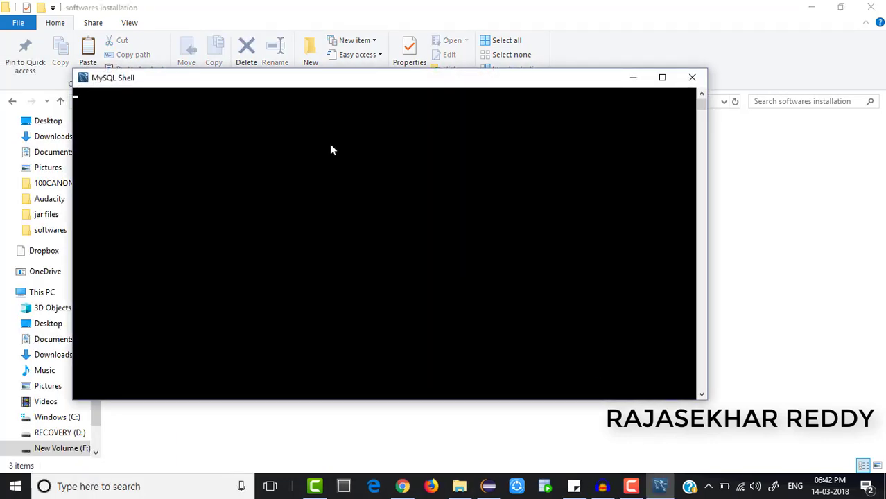
pyautogui.click(662, 77)
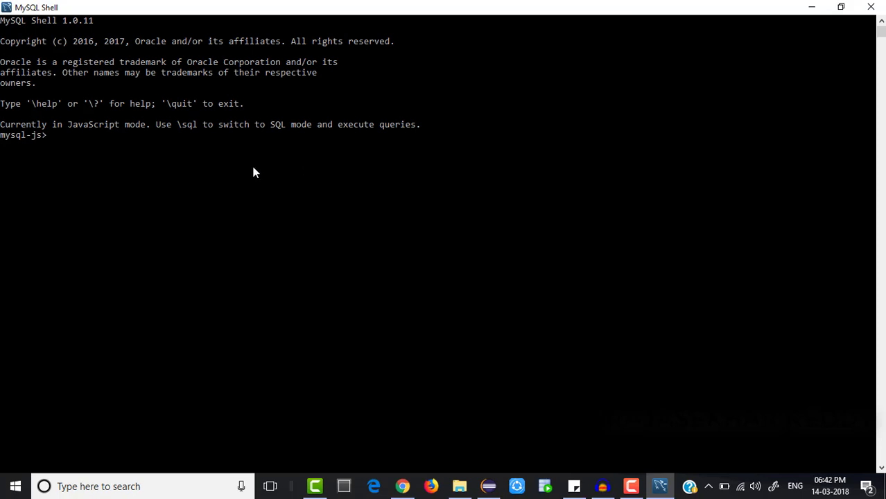
pyautogui.write('conn')
pyautogui.press('Return')
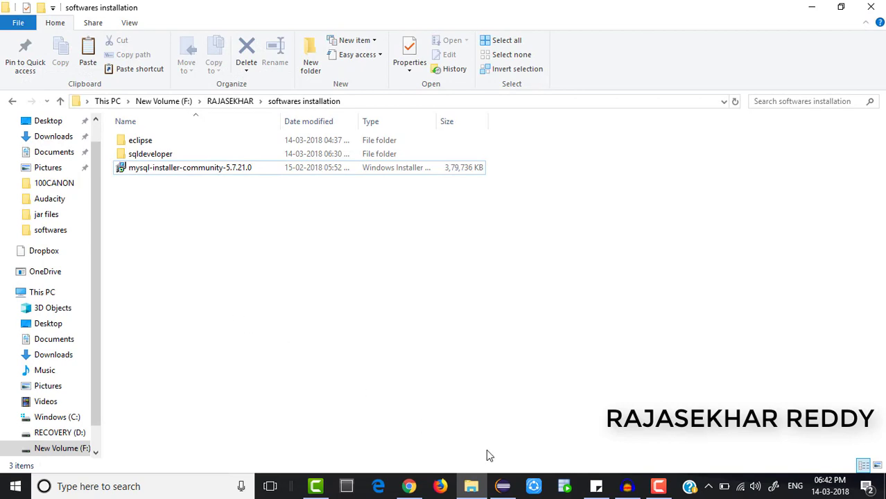
# Launch the MySQL 5.7 Command Line Client from the Start menu and log in with the root password.
pyautogui.click(109, 482)
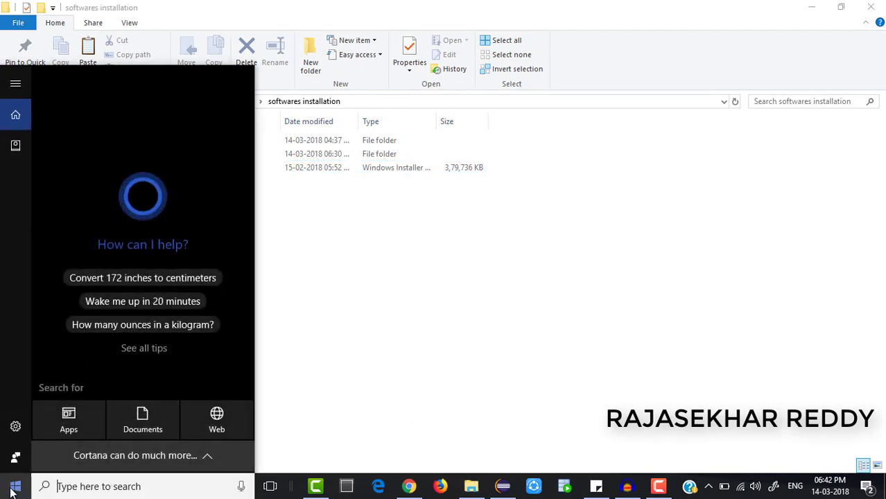
pyautogui.click(16, 486)
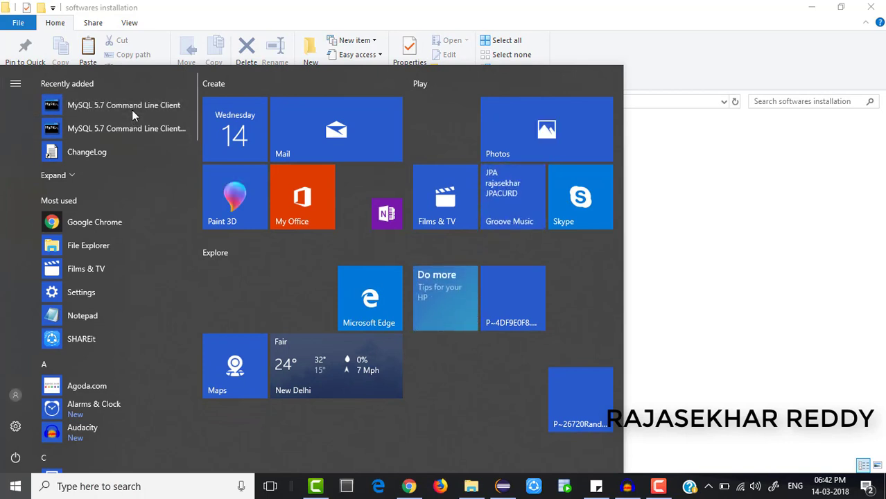
pyautogui.press('Escape')
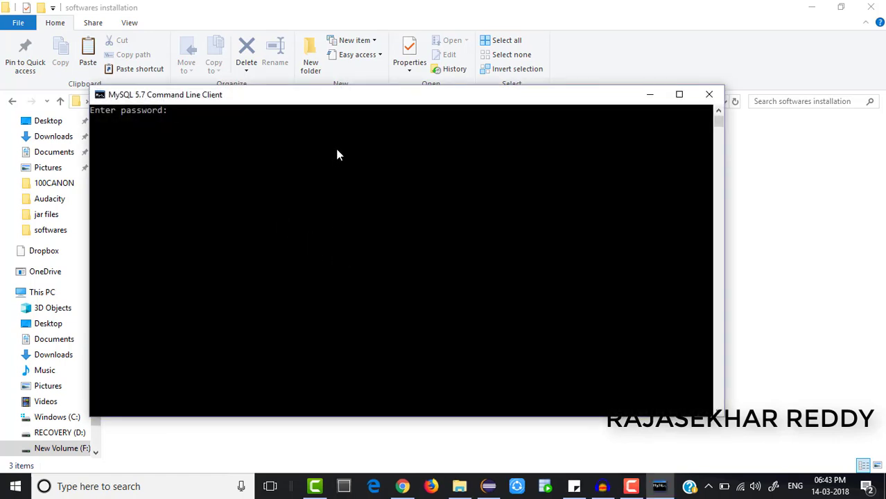
pyautogui.write('********')
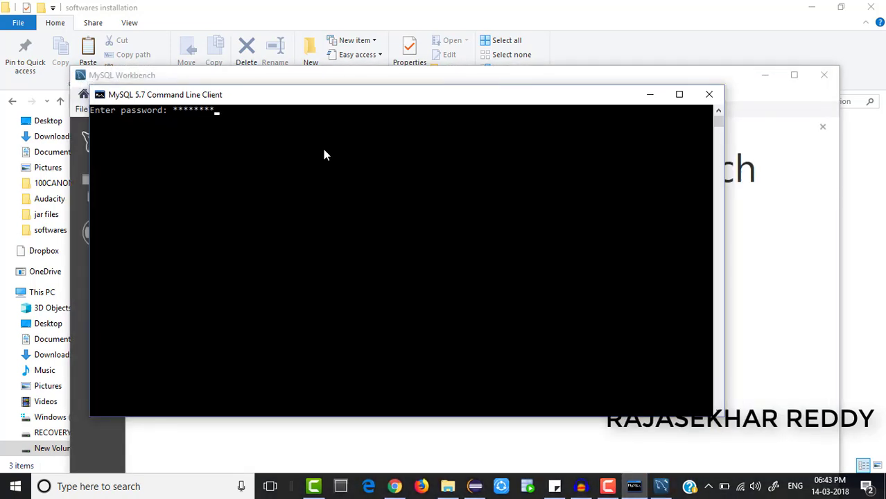
pyautogui.press('Return')
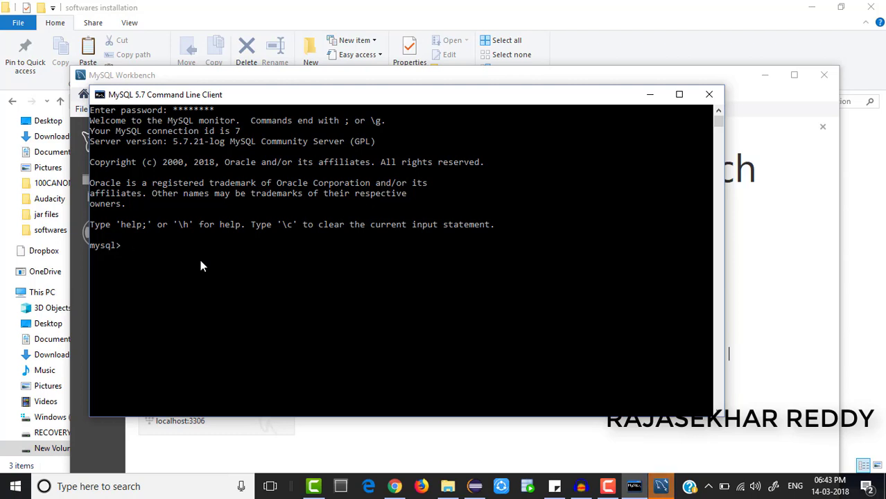
# Run 'show databases;' to list the six databases, including sakila and world.
pyautogui.write('show databases')
pyautogui.press('Return')
pyautogui.write(';')
pyautogui.press('Return')
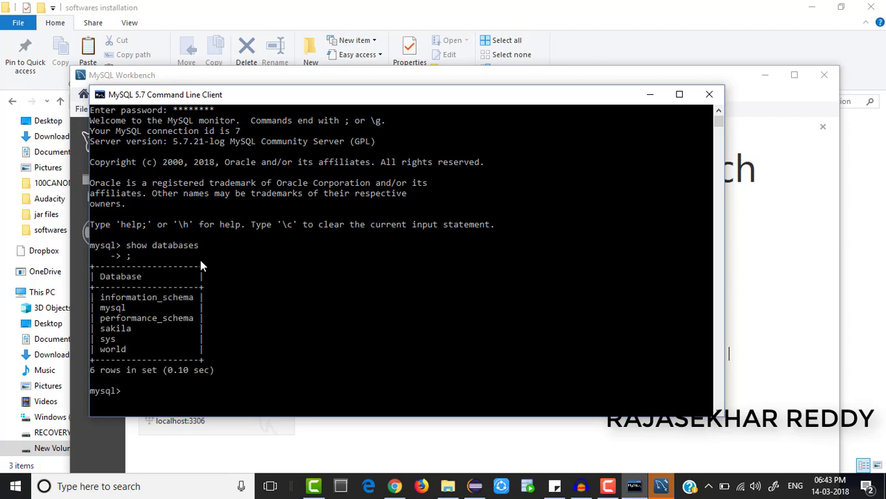